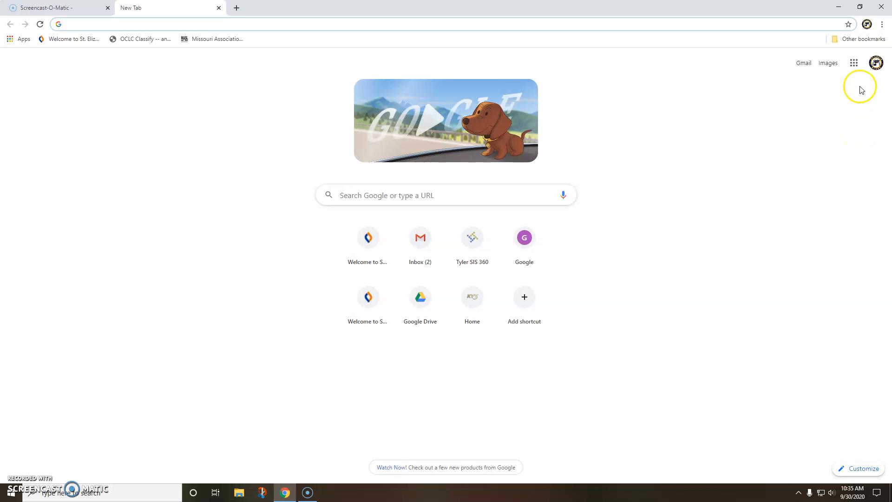
Open Google Sheets and create a new blank spreadsheet.
left_click(854, 63)
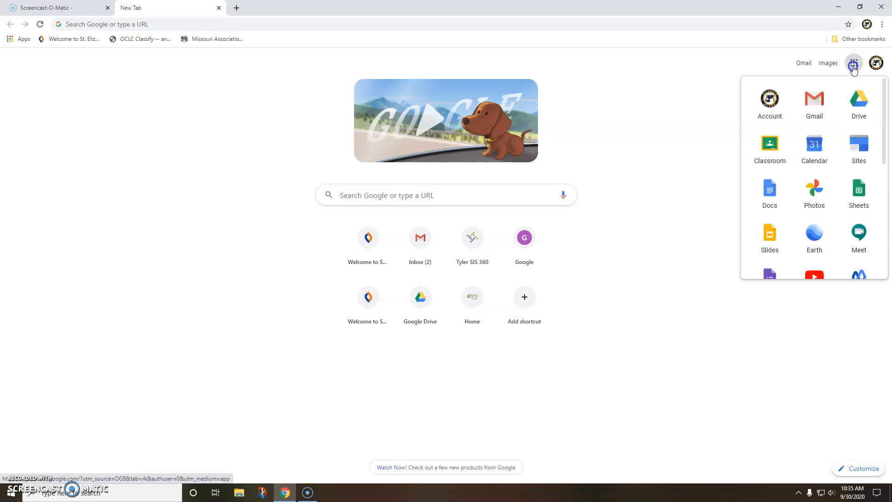
left_click(856, 65)
left_click(859, 199)
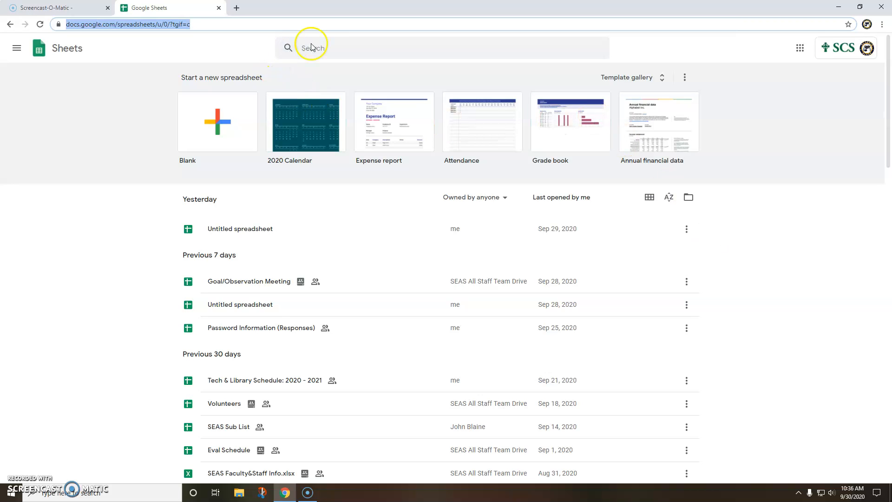
left_click(221, 113)
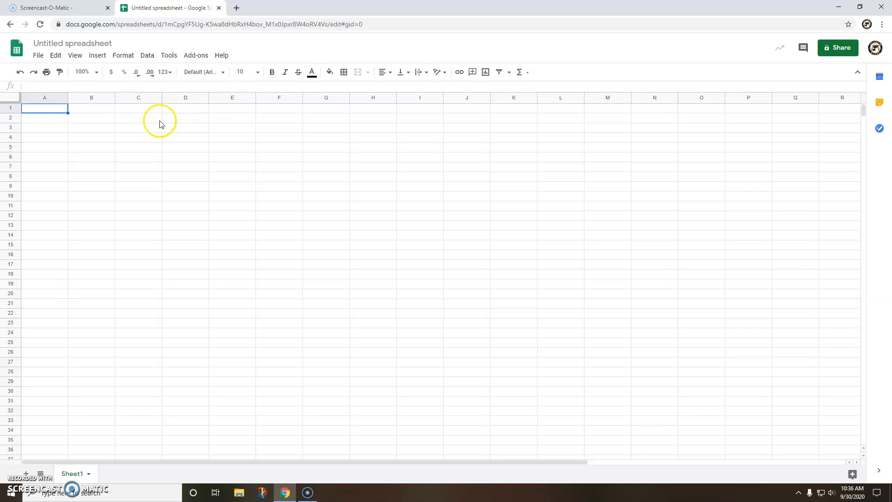
Enter the flavor labels vanilla, chocolate and strawberry in cells A1 to A3.
double_click(52, 107)
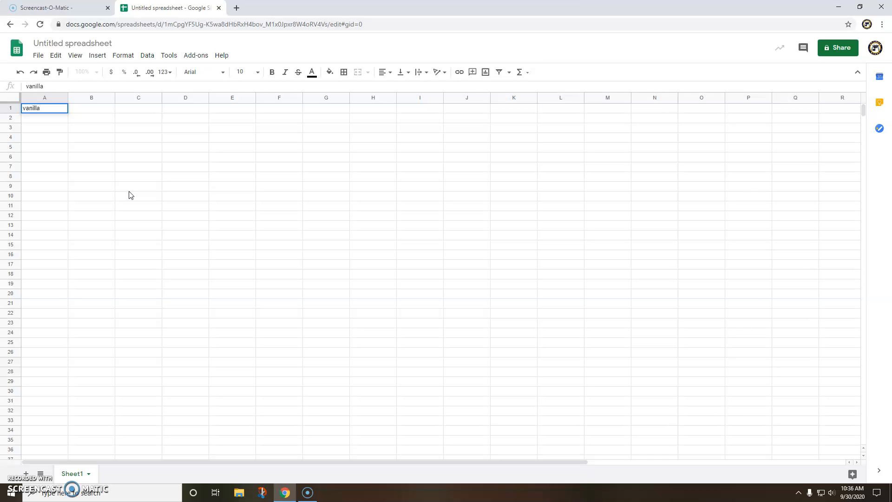
left_click(59, 118)
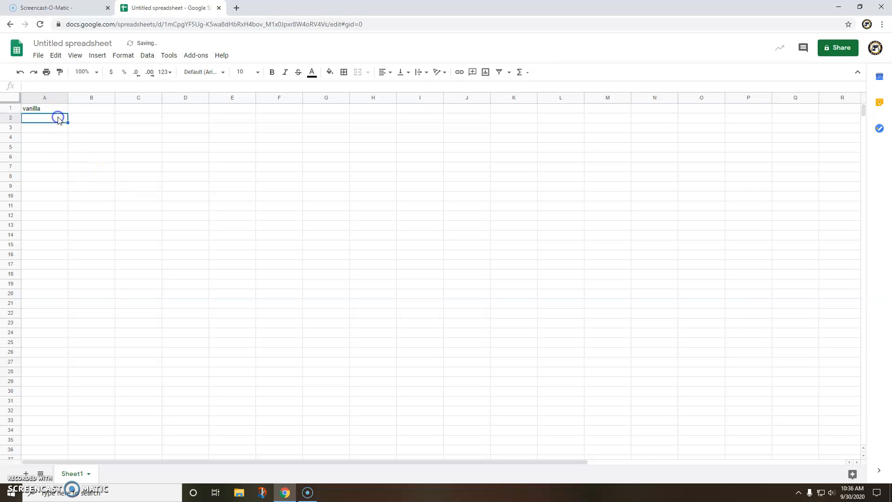
type("chocolate")
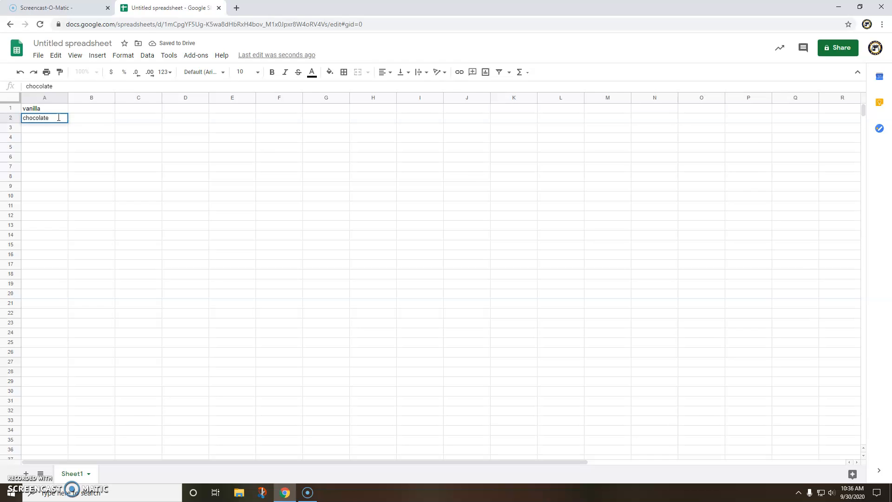
key("Tab")
key("Return")
type("strawberry")
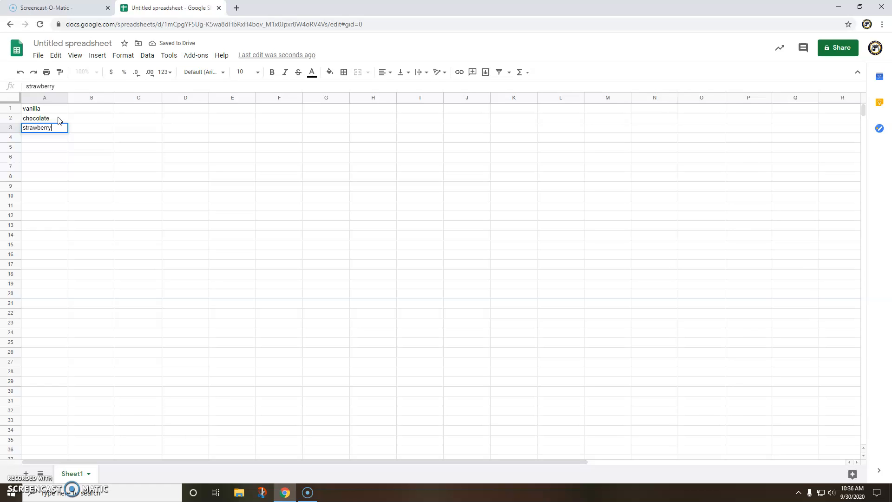
Enter the values 5, 9 and 3 in cells B1 to B3 beside the flavor labels.
left_click(86, 106)
type("5")
key("Return")
type("9")
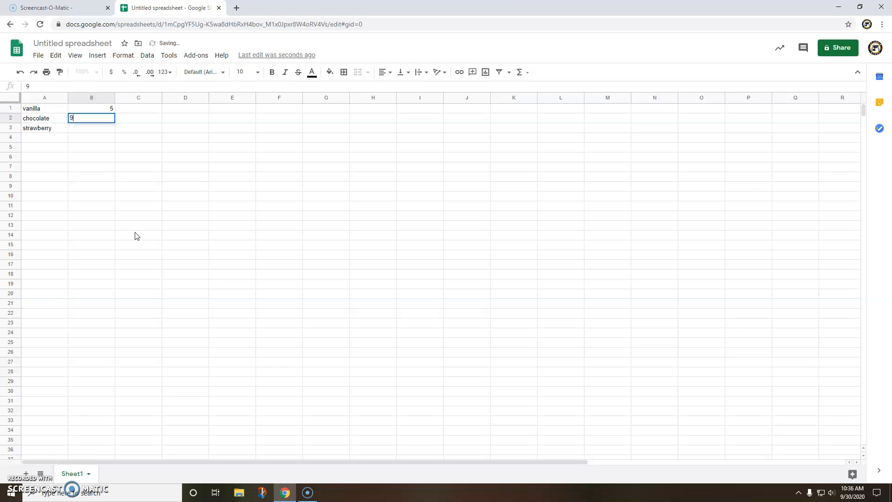
key("Return")
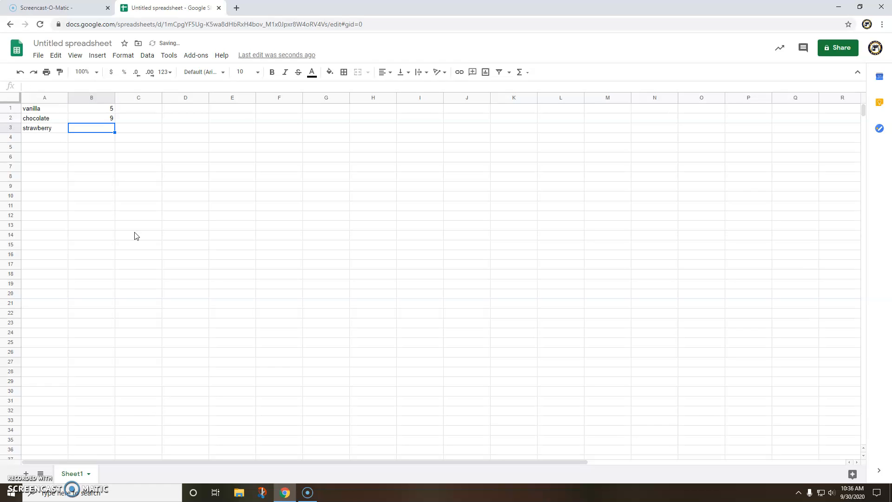
type("3")
left_click(74, 172)
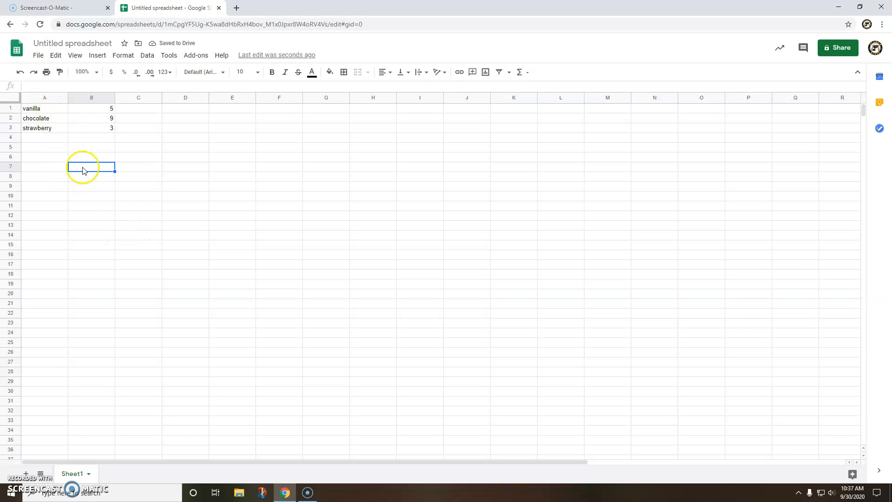
Insert a chart from the data in A1:B3 and place it just below the data, starting around column C.
left_click(50, 110)
left_click_drag(55, 115, 83, 129)
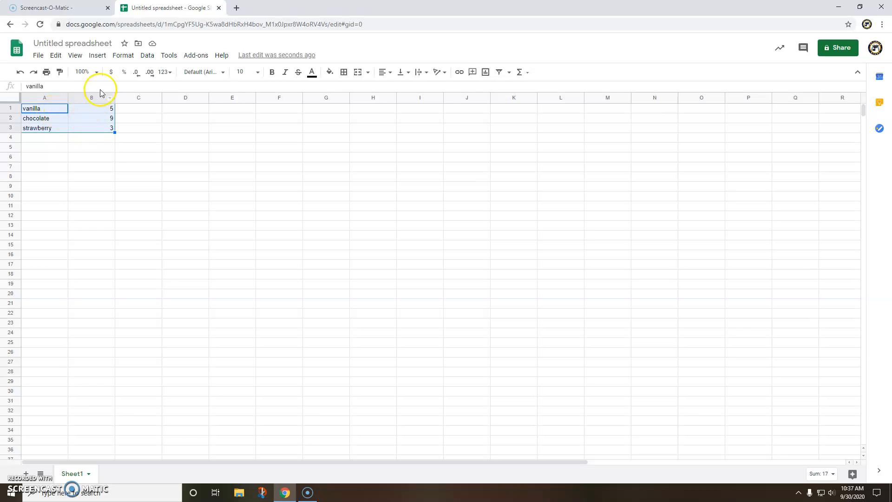
left_click(103, 56)
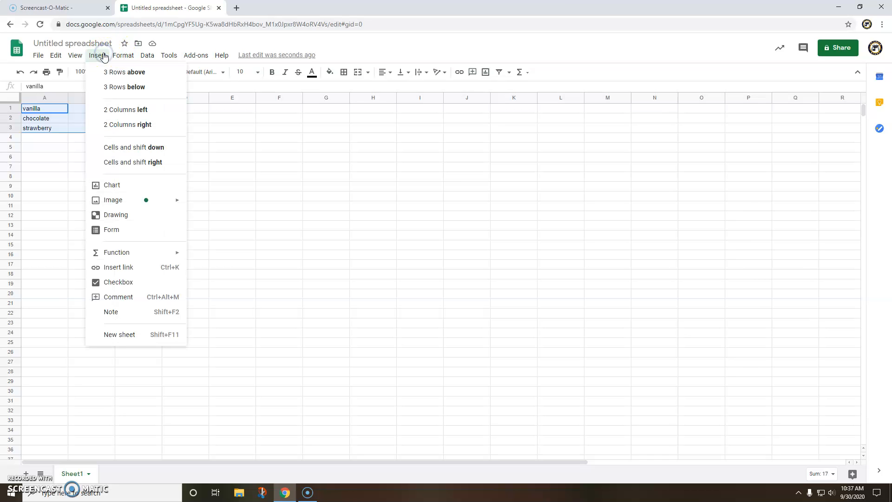
left_click(124, 190)
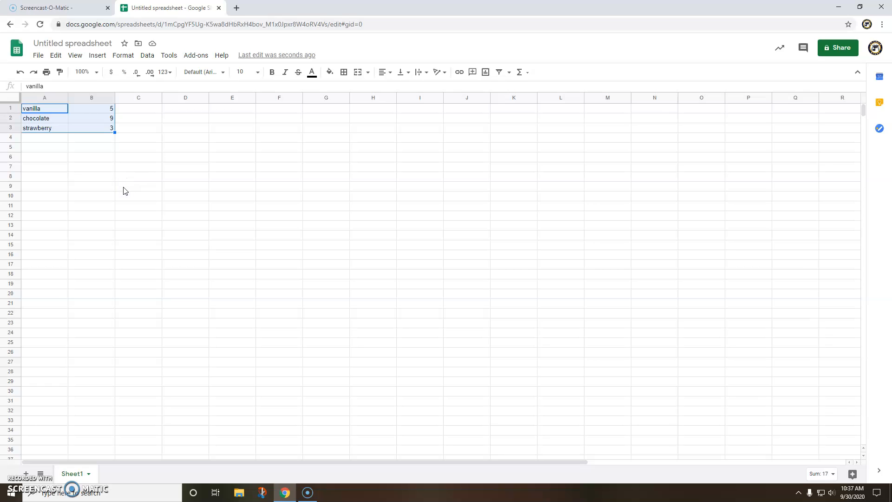
left_click(283, 204)
left_click_drag(283, 204, 199, 150)
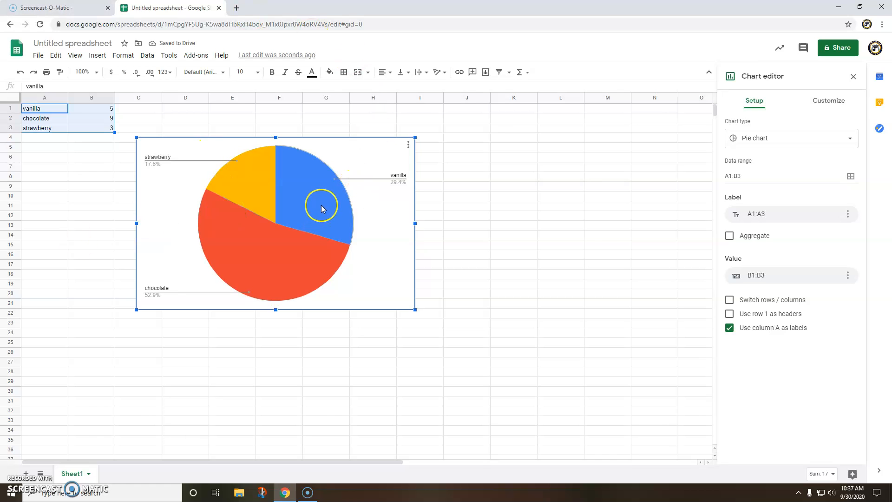
left_click(408, 148)
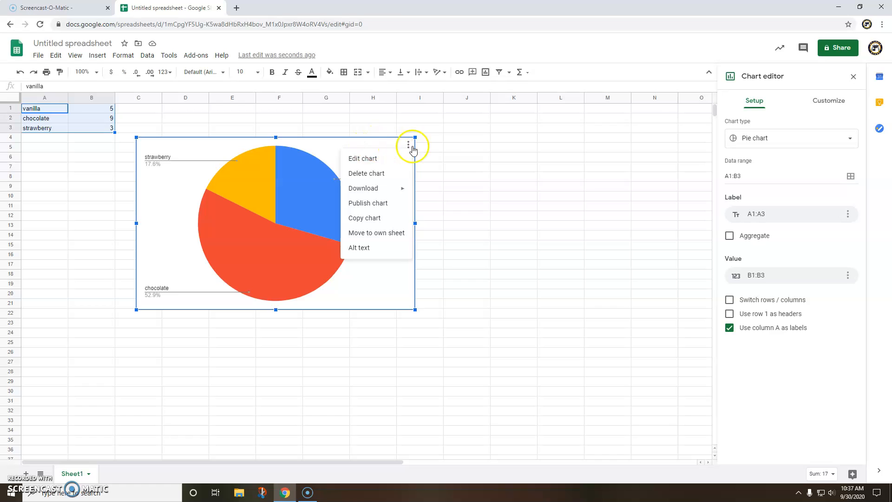
left_click(433, 146)
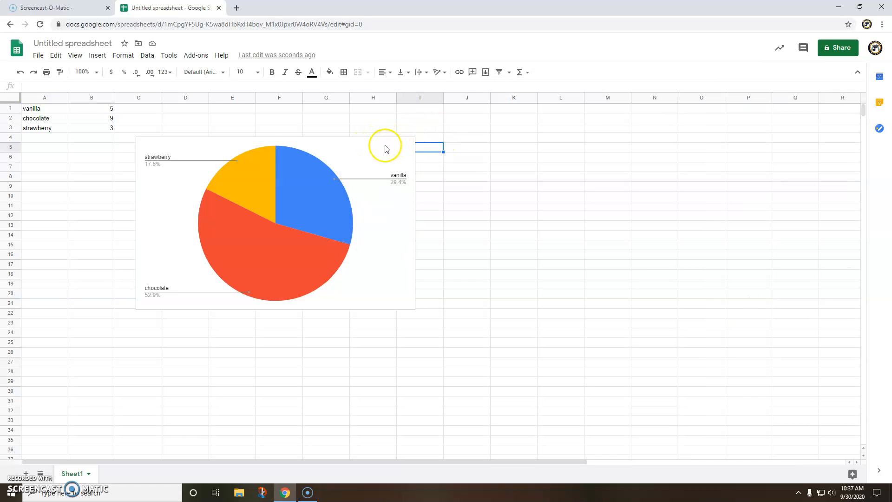
left_click(409, 145)
left_click(400, 156)
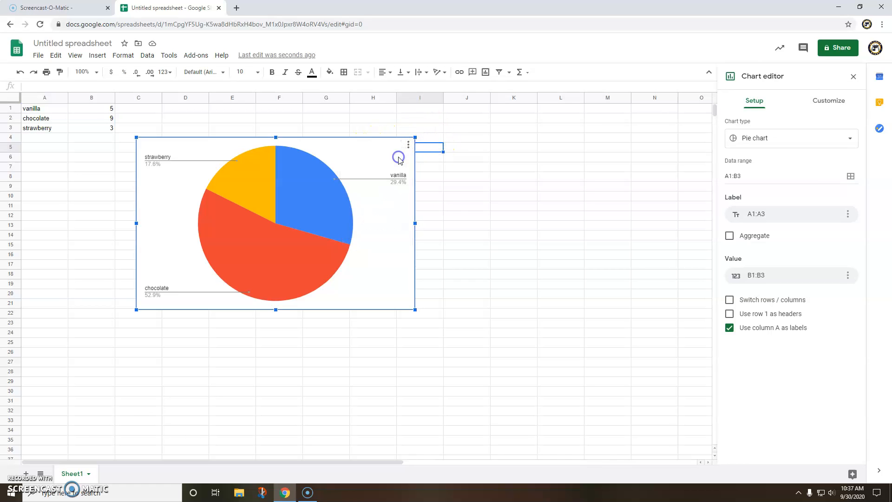
Try the Doughnut chart type for the flavor chart, and switch it back to Pie chart.
left_click(783, 137)
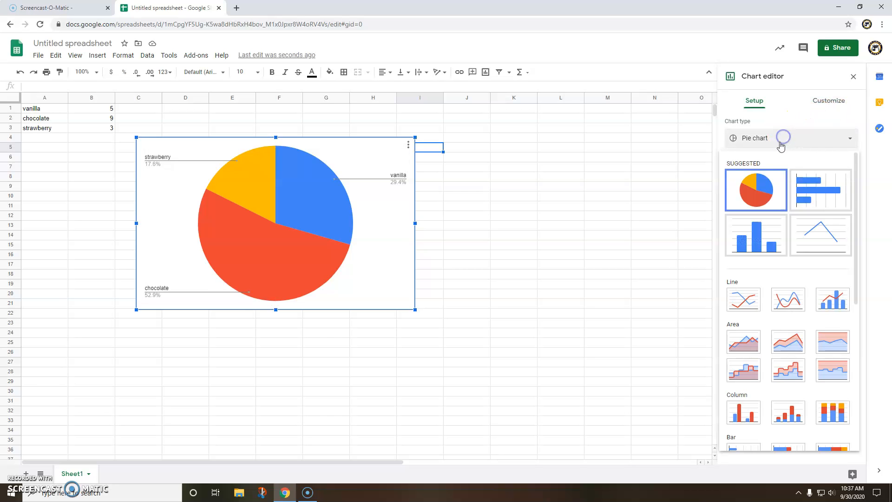
scroll(797, 243, "down", 6)
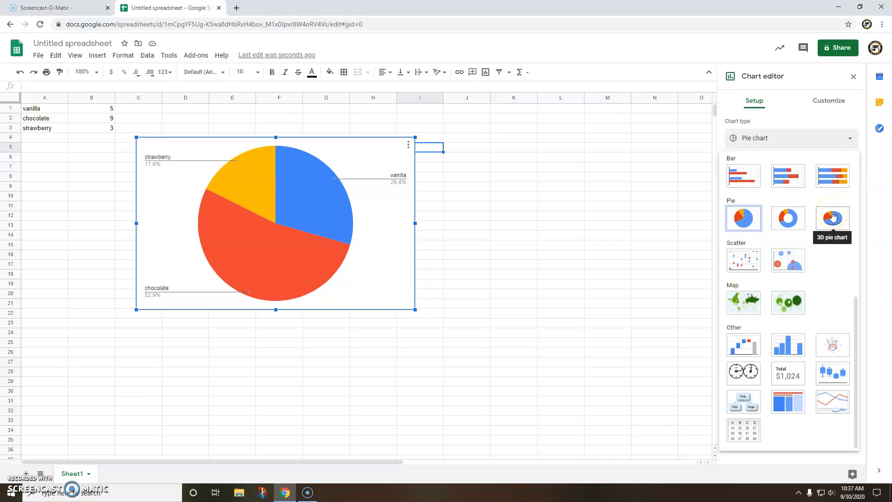
left_click(788, 218)
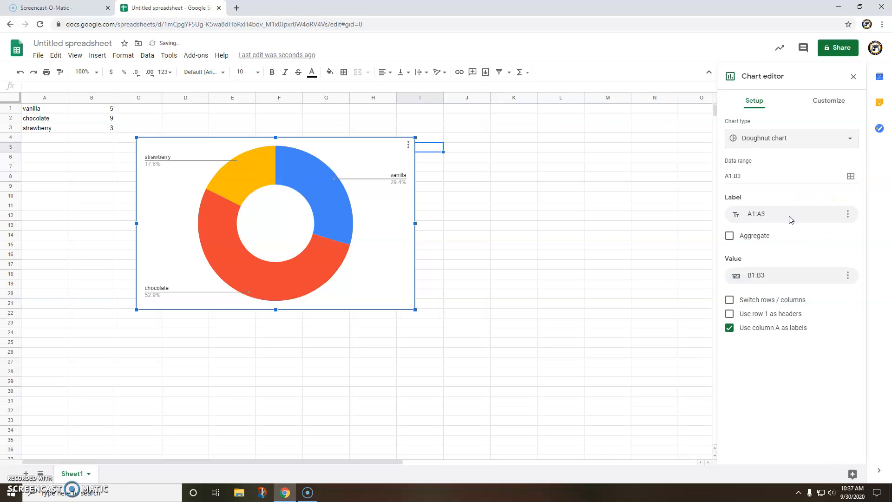
left_click(789, 139)
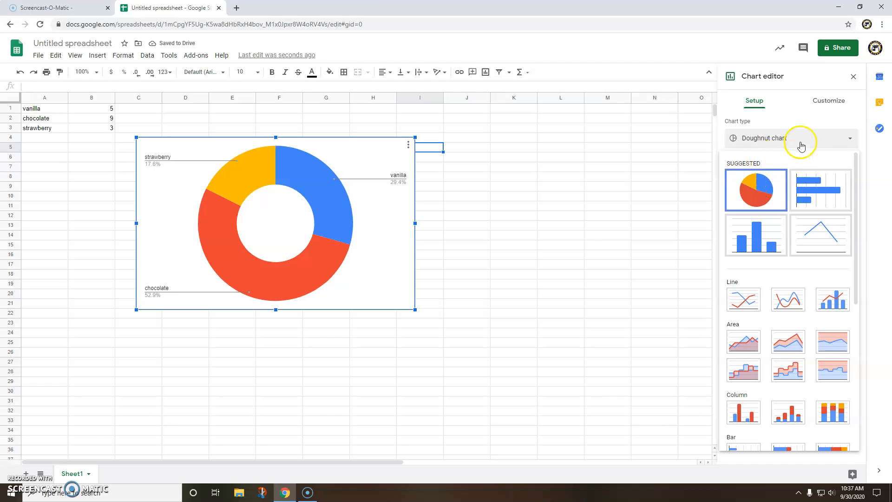
left_click(766, 186)
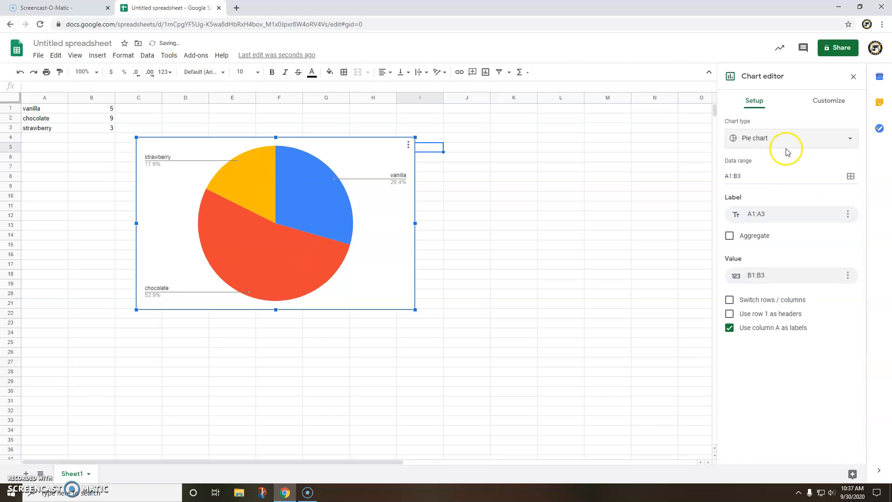
Set the pie chart's background color to dark gray, using the third swatch of the gray row.
left_click(826, 103)
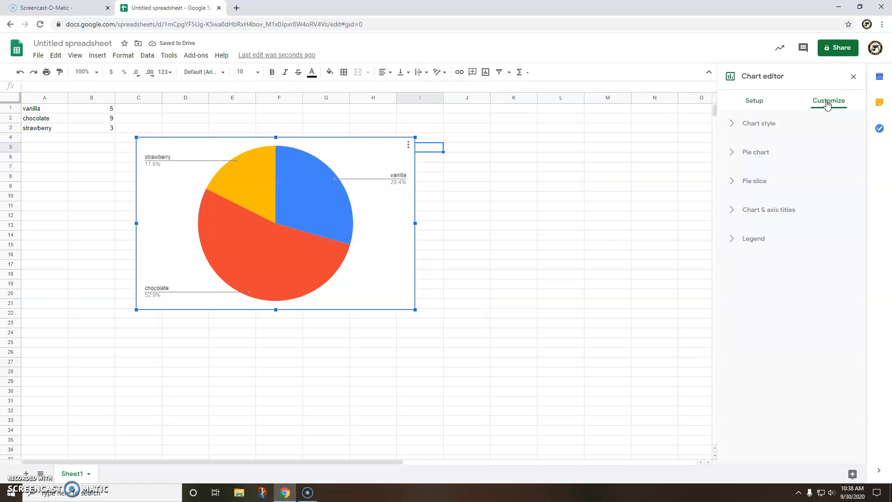
left_click(778, 128)
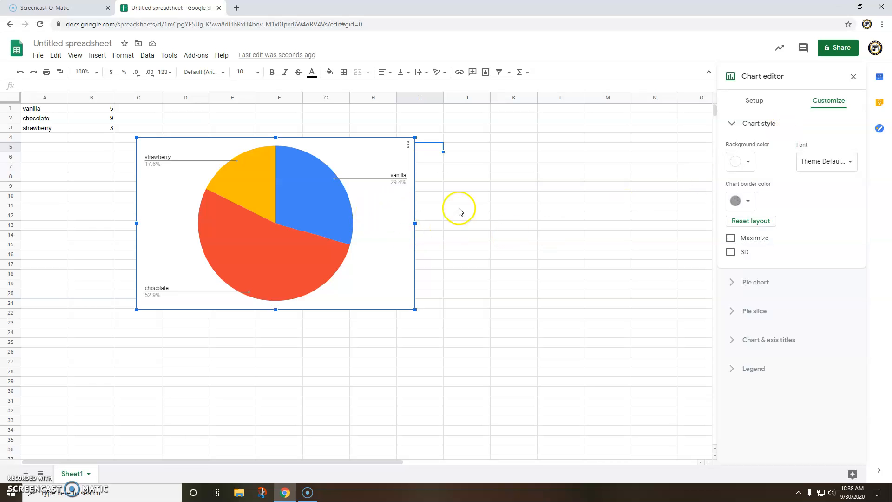
left_click(746, 161)
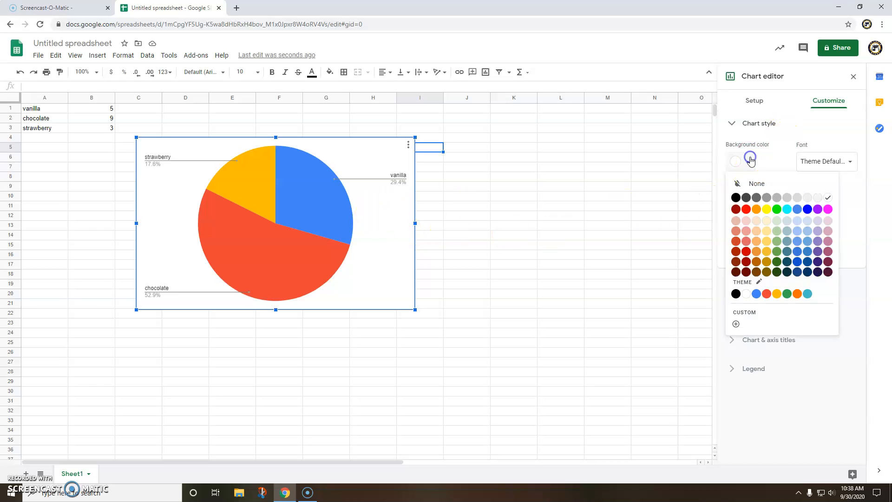
left_click(737, 198)
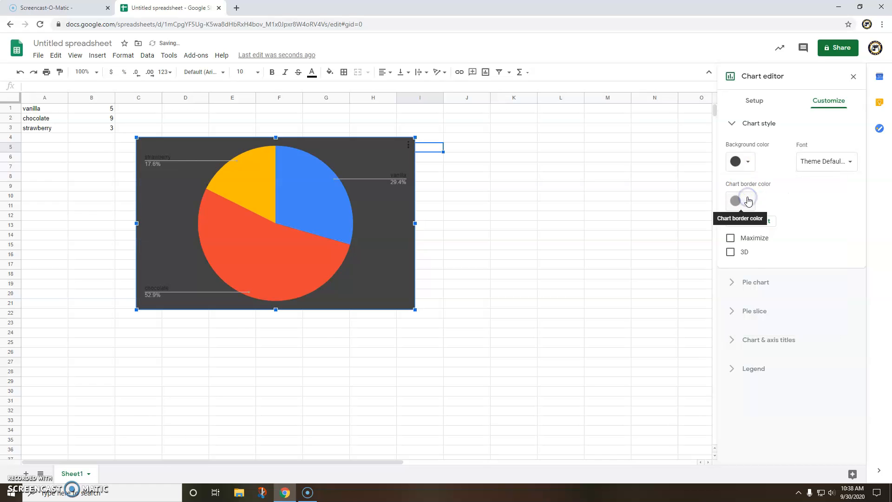
left_click(748, 162)
left_click(756, 197)
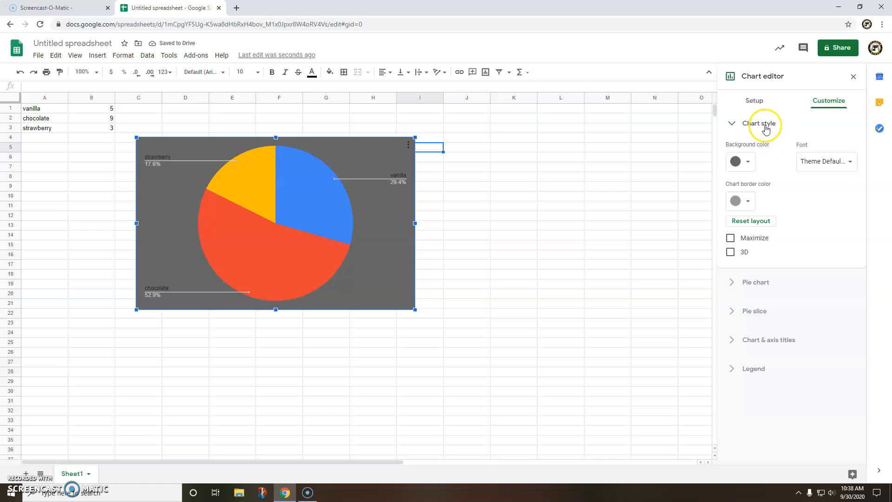
left_click(764, 124)
Try a 25% donut hole on the pie chart, reset it to 0%, and look at the slice label options.
left_click(764, 153)
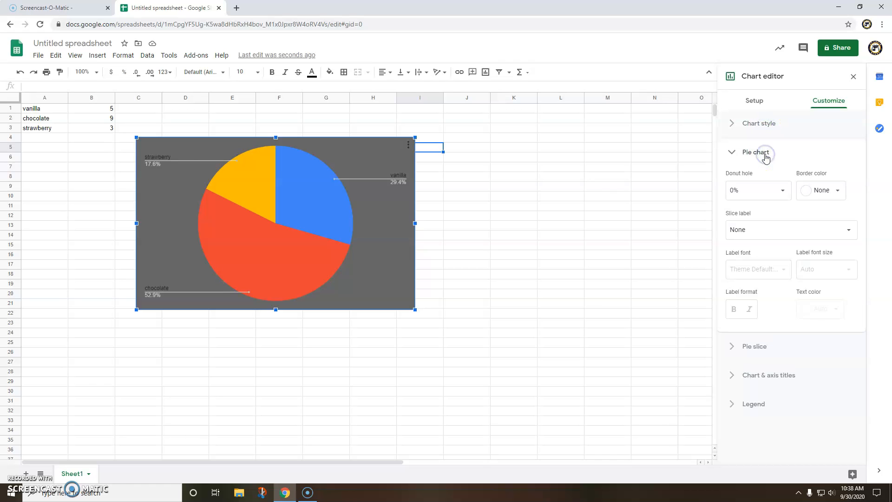
left_click(778, 194)
left_click(749, 225)
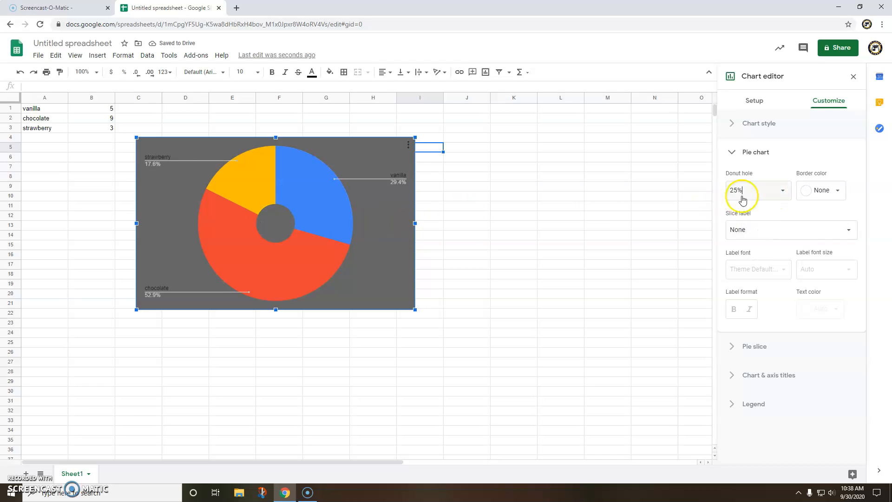
left_click(783, 189)
left_click(749, 210)
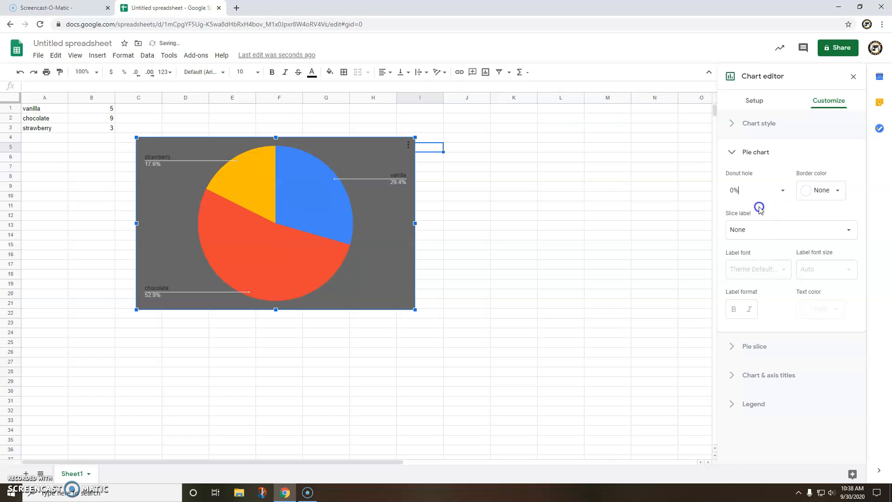
left_click(774, 228)
left_click(811, 210)
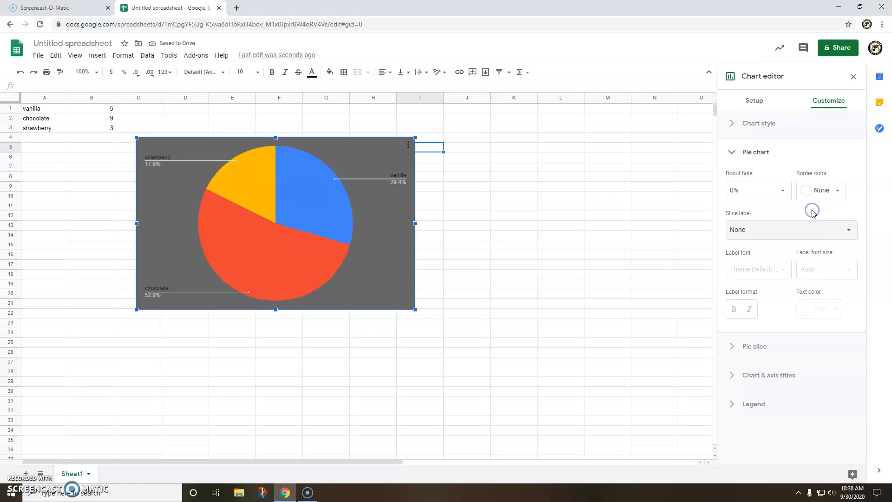
left_click(756, 153)
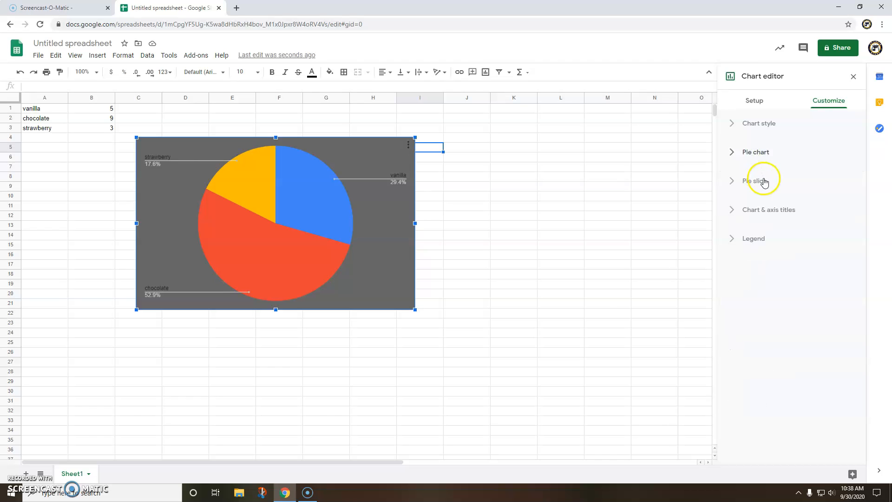
Set the vanilla pie slice's color to white.
left_click(781, 184)
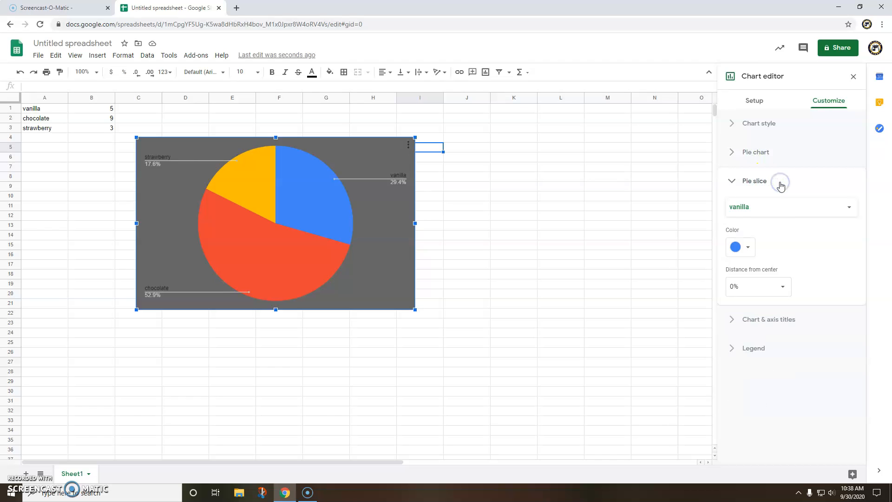
left_click(778, 208)
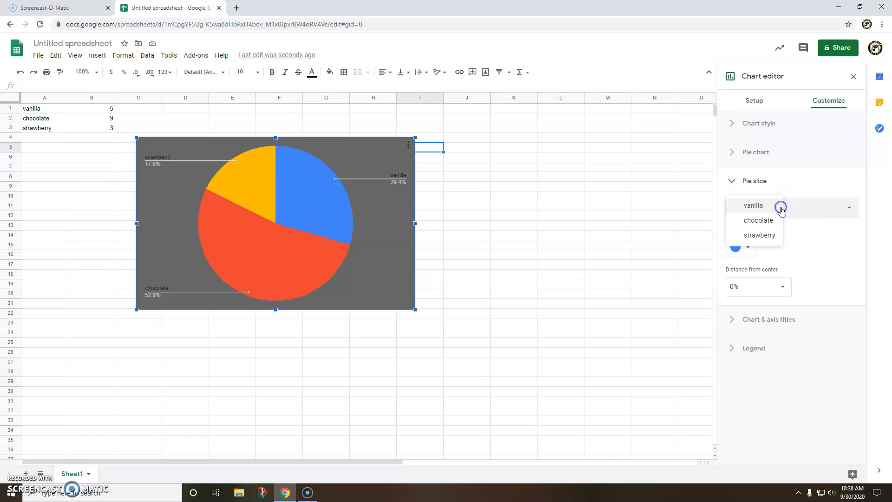
left_click(797, 241)
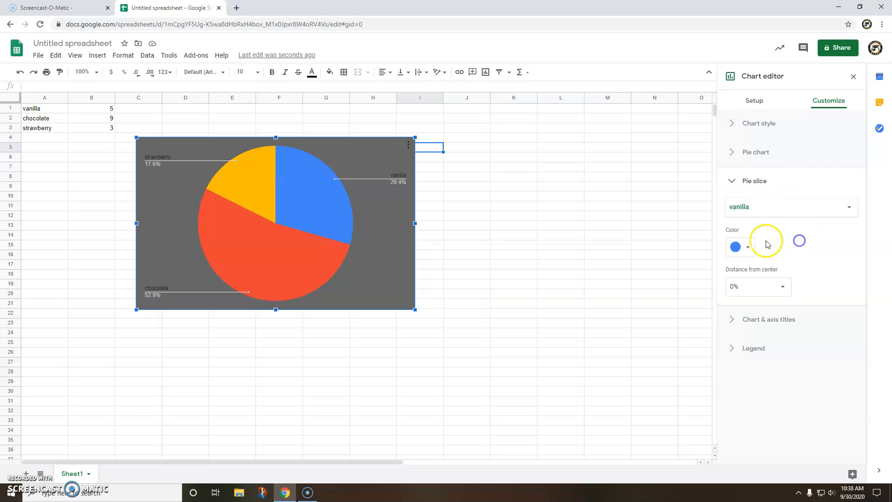
left_click(746, 245)
left_click(827, 283)
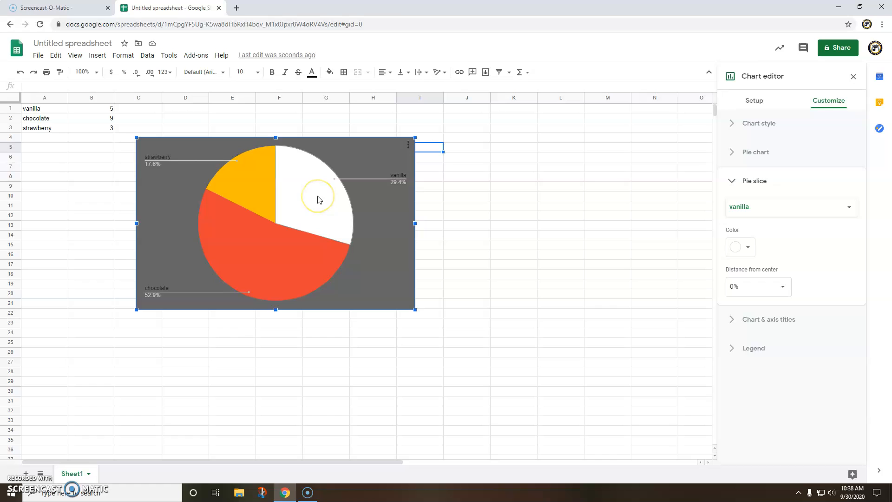
Set the chocolate pie slice's color to dark reddish brown, using the first swatch of the darkest color row.
left_click(797, 210)
left_click(767, 222)
left_click(746, 246)
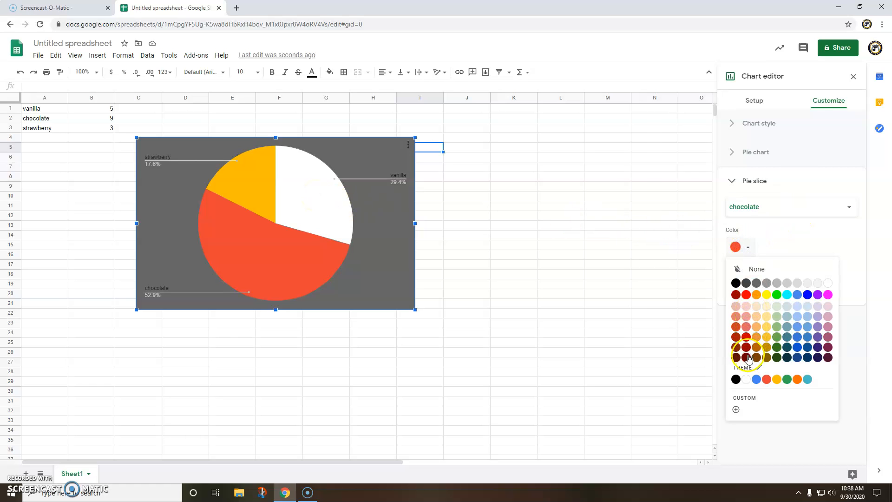
left_click(736, 358)
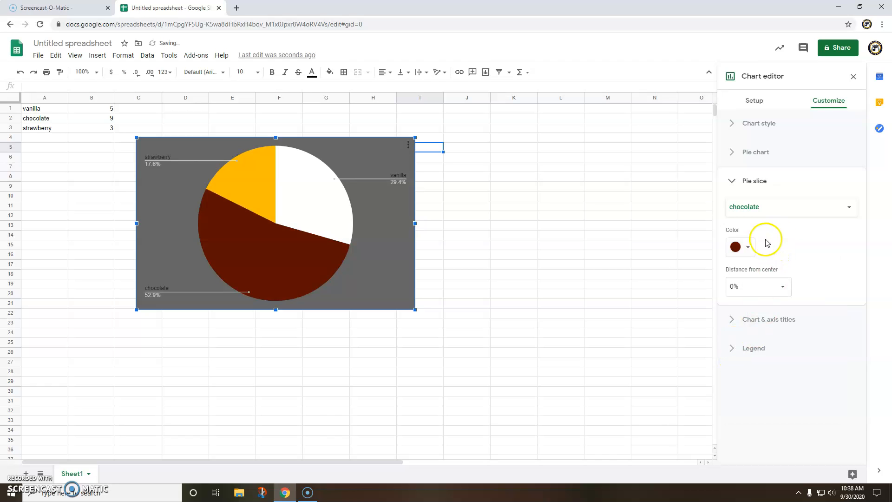
Set the strawberry pie slice's color to bright red.
left_click(770, 209)
left_click(772, 221)
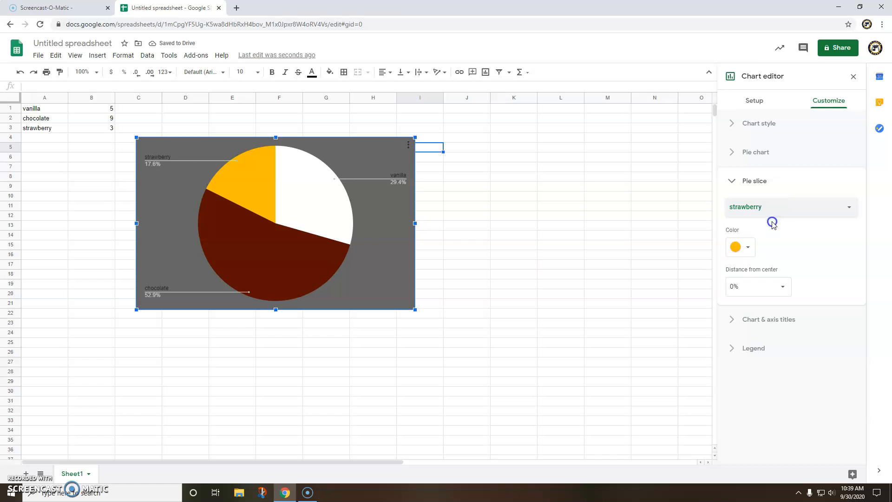
left_click(744, 246)
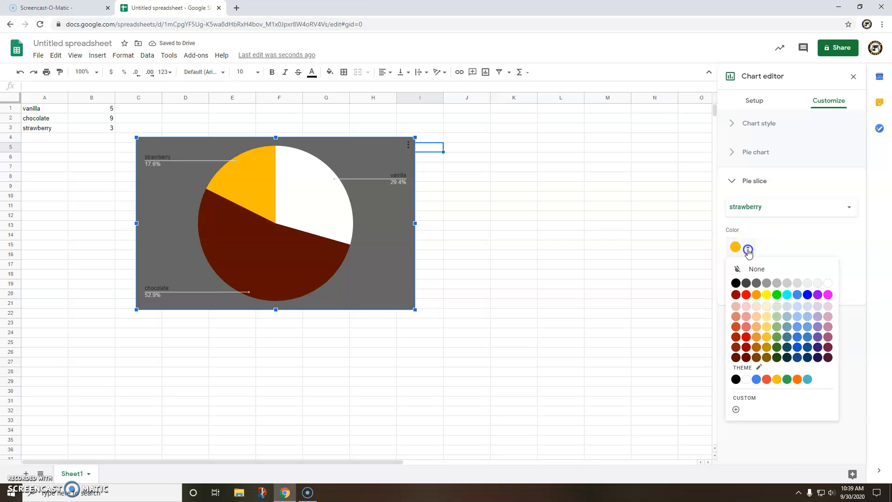
left_click(745, 297)
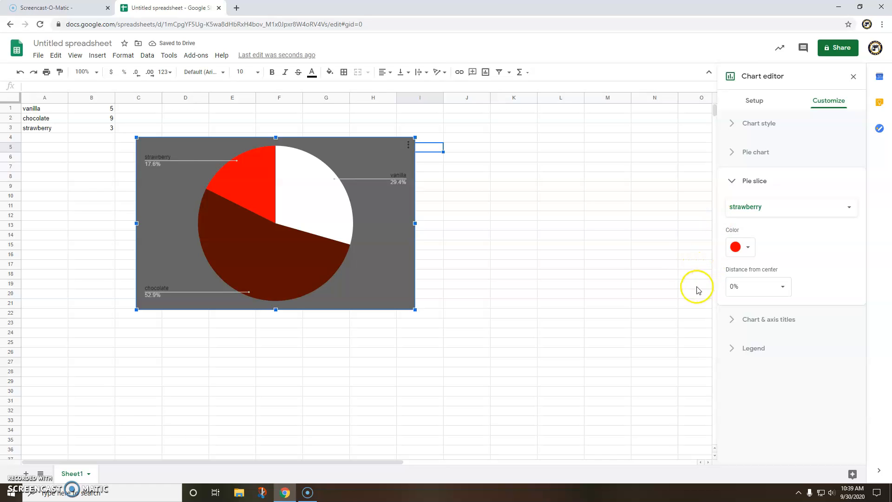
Add the chart title "Ice Cream!" and set its text color to yellow.
left_click(765, 318)
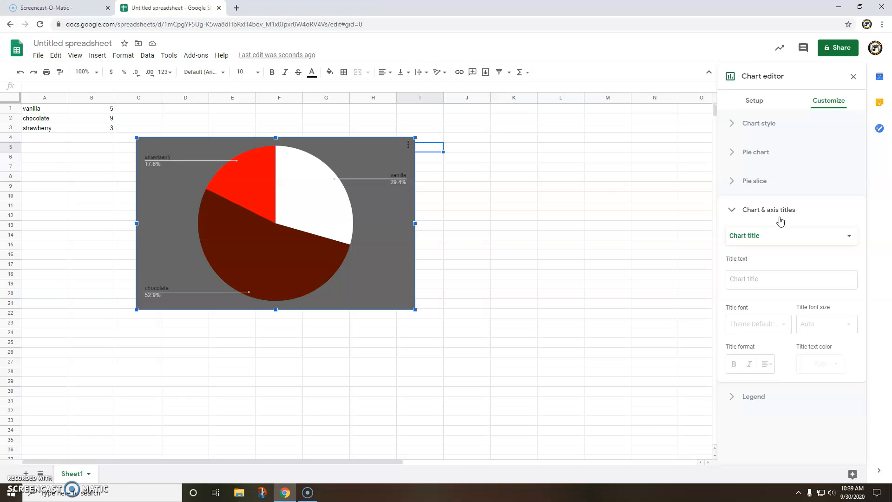
left_click(774, 277)
type("Ice C")
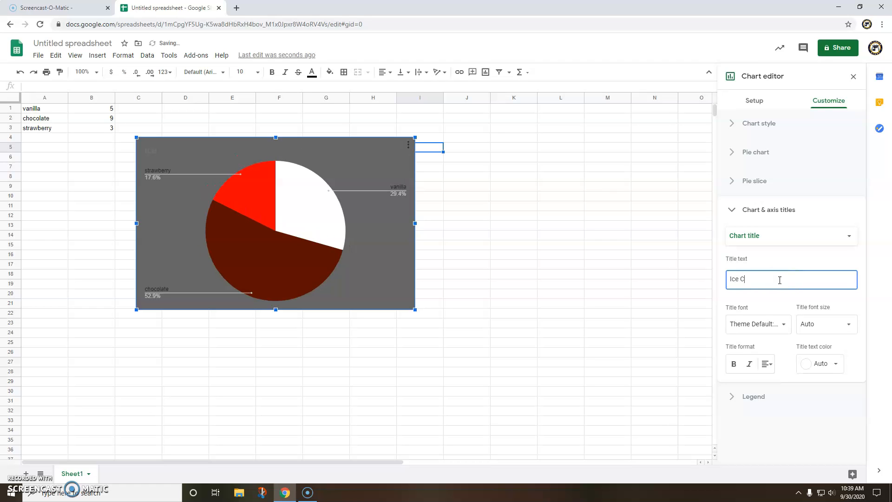
type("ream!")
left_click(752, 271)
left_click(825, 365)
left_click(771, 228)
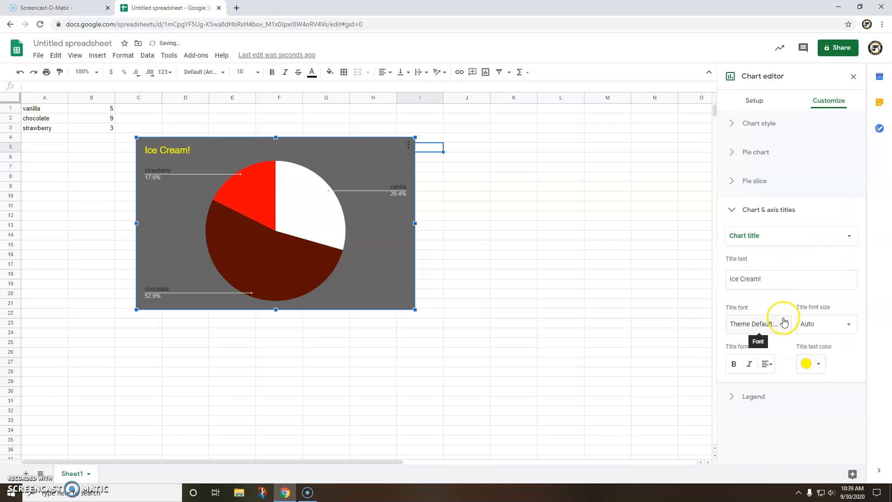
Try font sizes 30 and 18 for the chart title, and set it to 24.
left_click(815, 324)
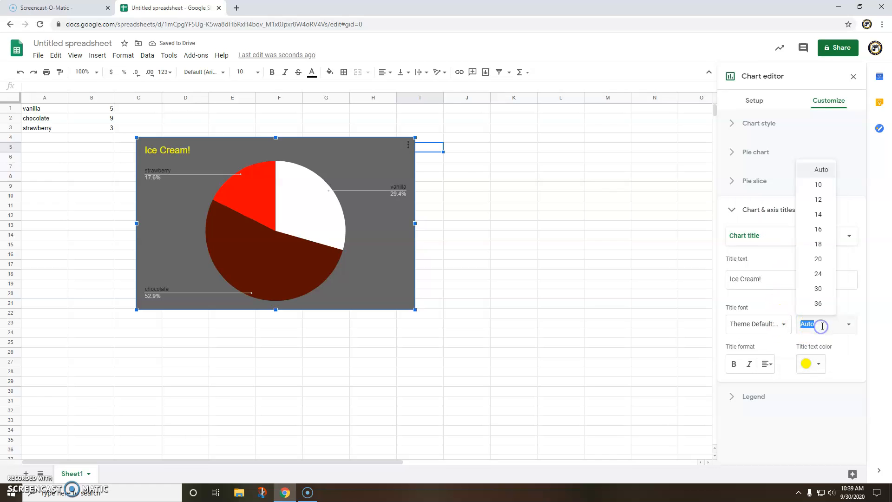
left_click(816, 290)
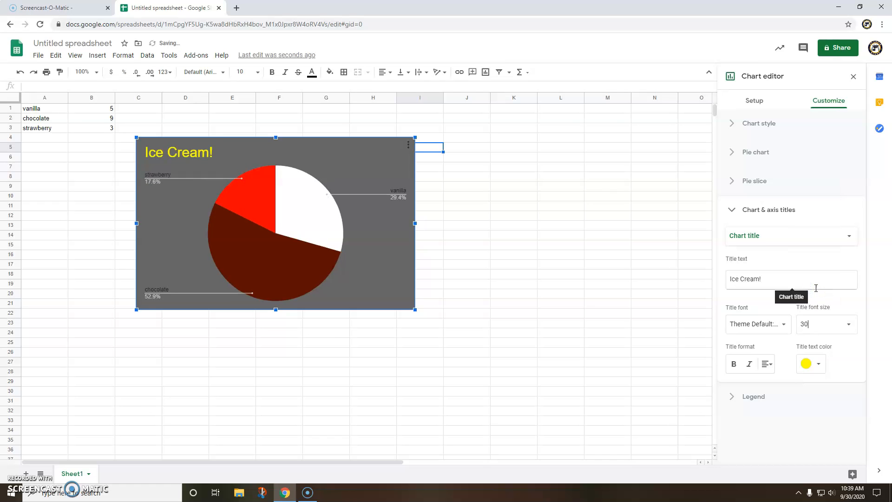
left_click(849, 324)
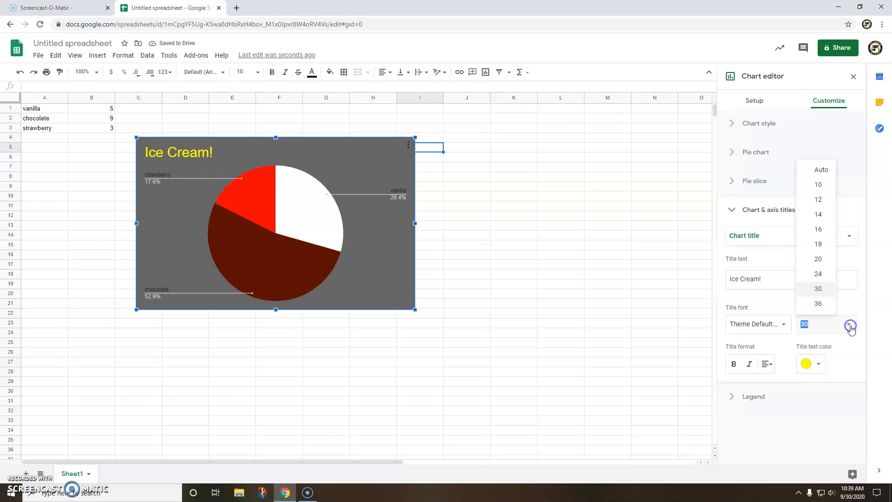
left_click(818, 245)
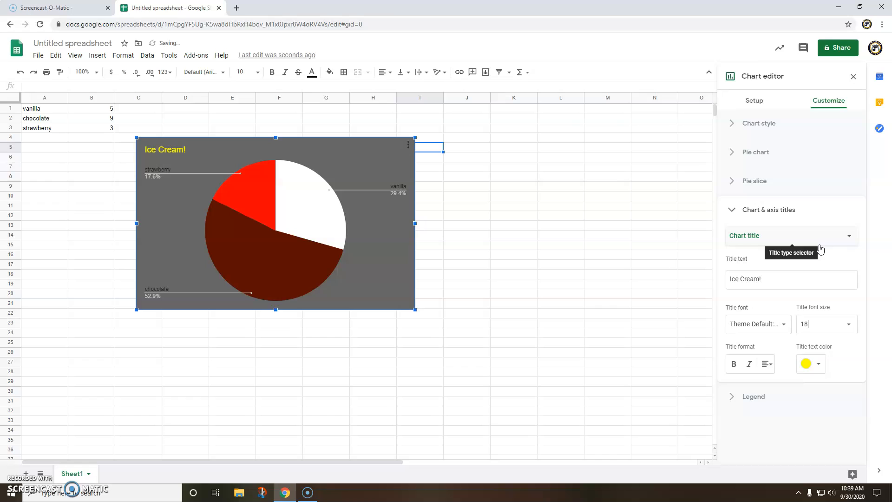
left_click(845, 324)
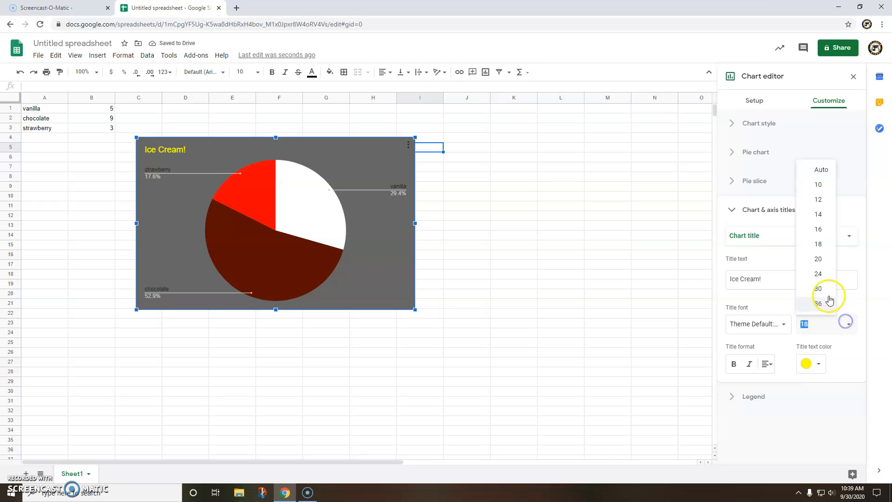
left_click(821, 273)
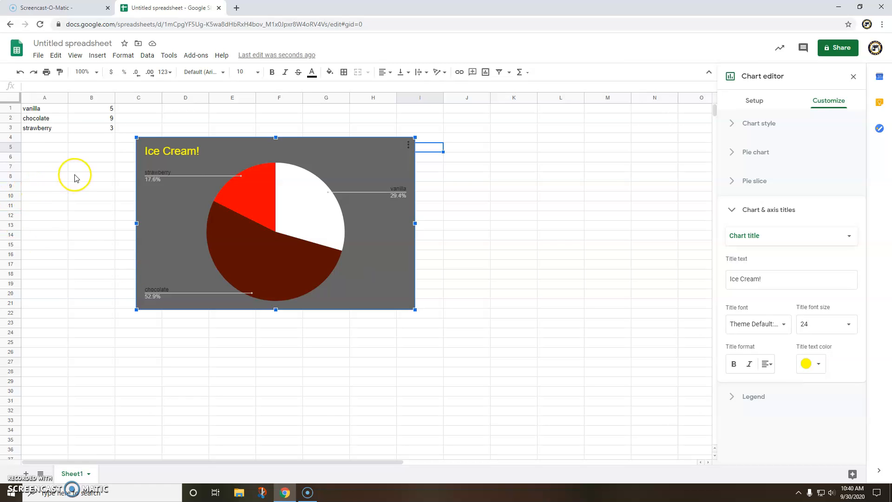
Change the flavor counts to 6 for vanilla in B1, 10 for chocolate in B2 and 5 for strawberry in B3.
left_click(97, 109)
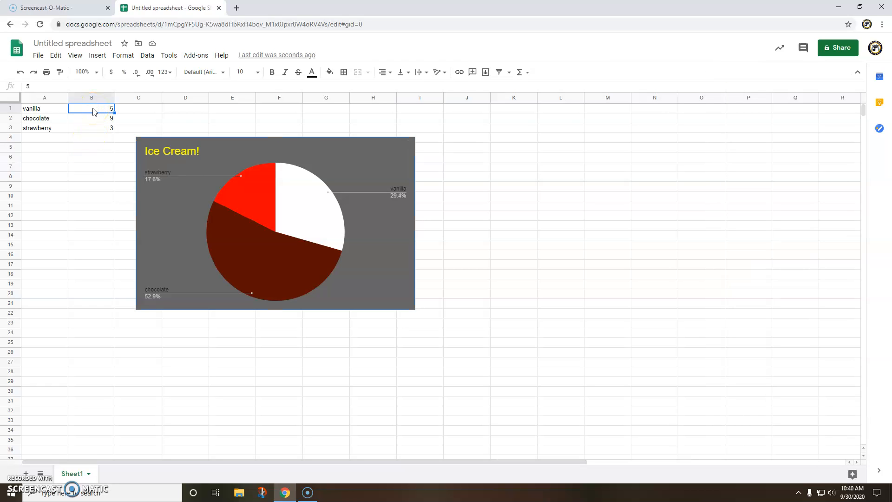
key("Delete")
type("6")
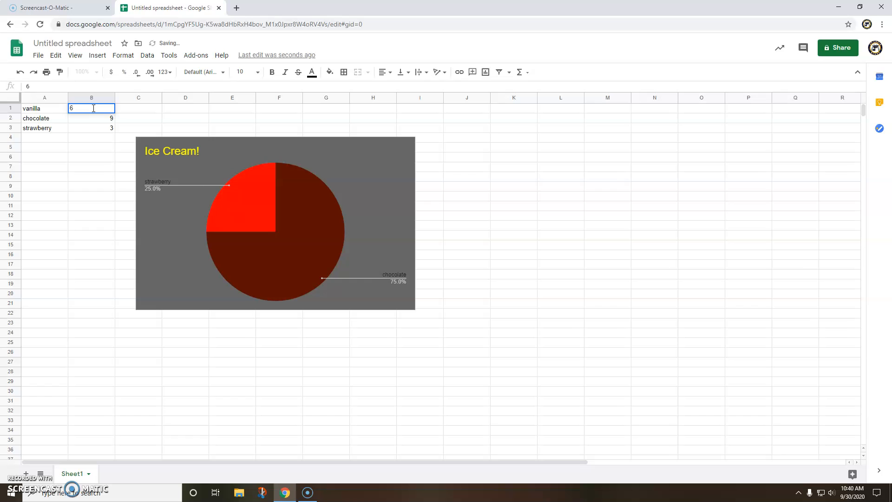
left_click(81, 119)
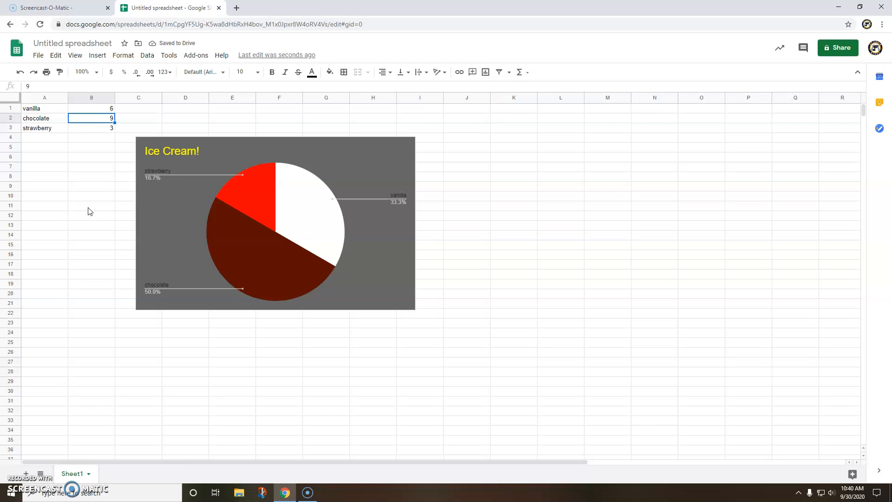
type("10")
key("Return")
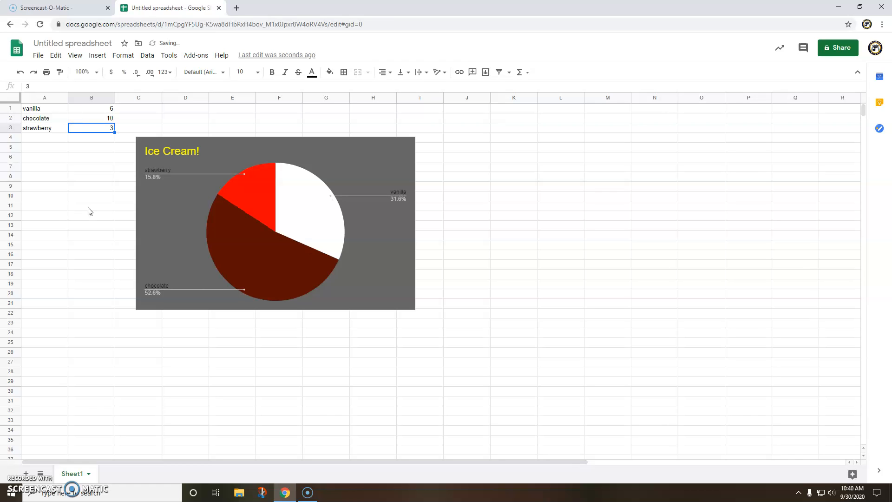
type("5")
key("Return")
Try 123 as the strawberry count in B3 to see its effect on the pie chart, and undo the change.
key("Up")
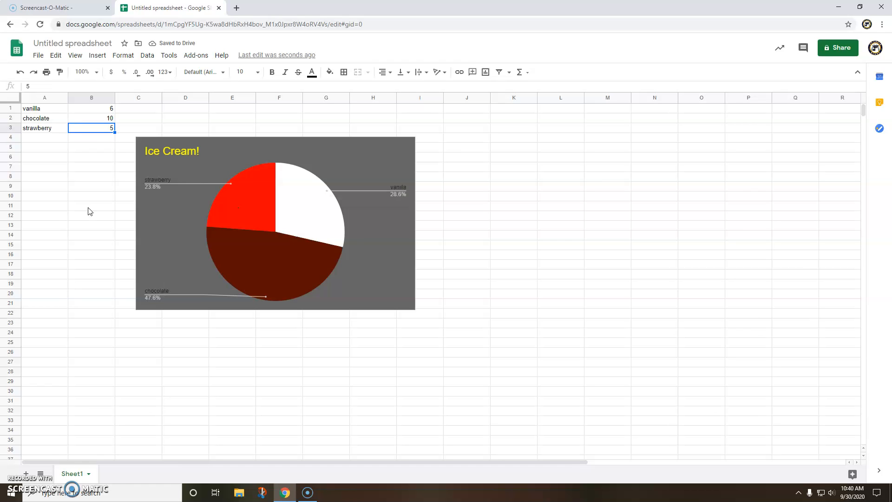
type("123")
key("Return")
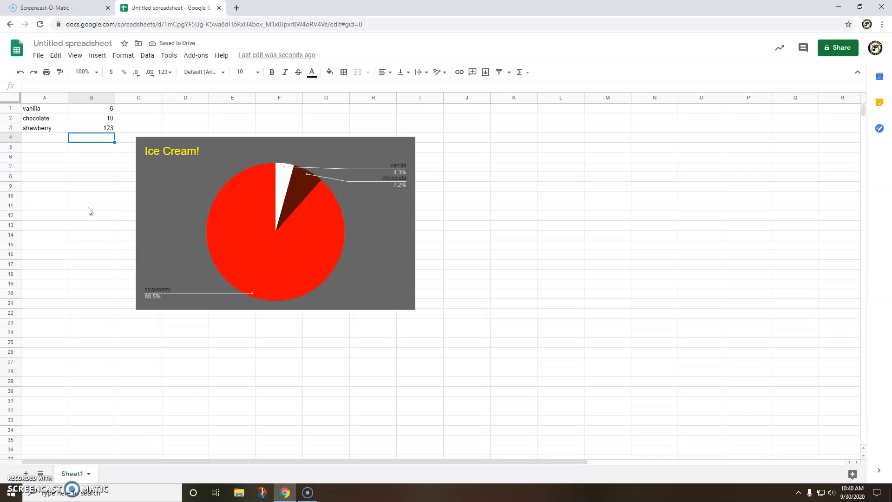
left_click(20, 73)
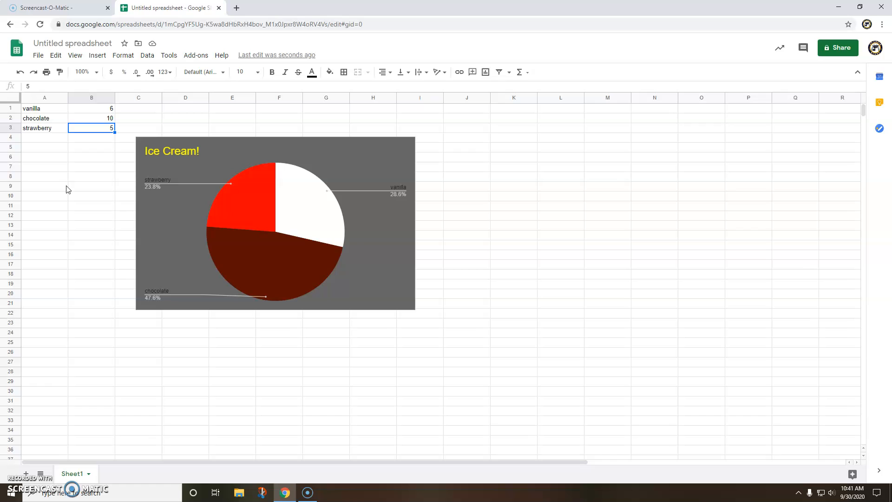
left_click(72, 186)
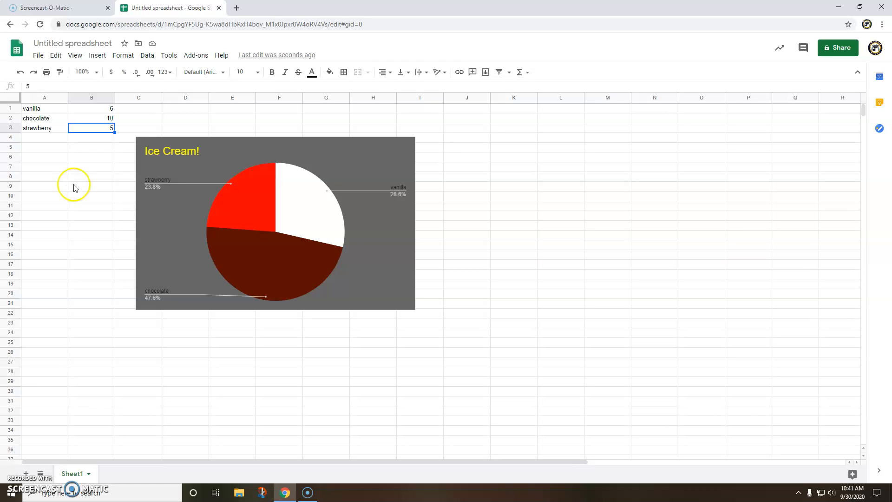